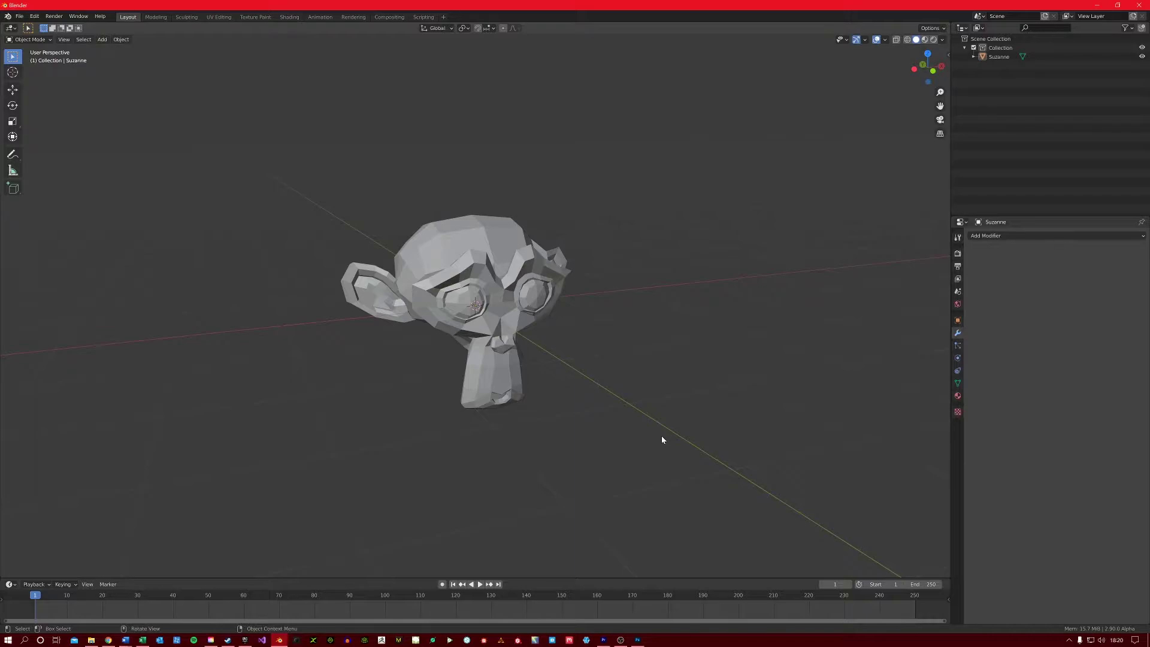
Add a Decimate modifier to Suzanne and lower Ratio to 0.3024, cutting faces from 500 to 238.
key(a)
click(1033, 235)
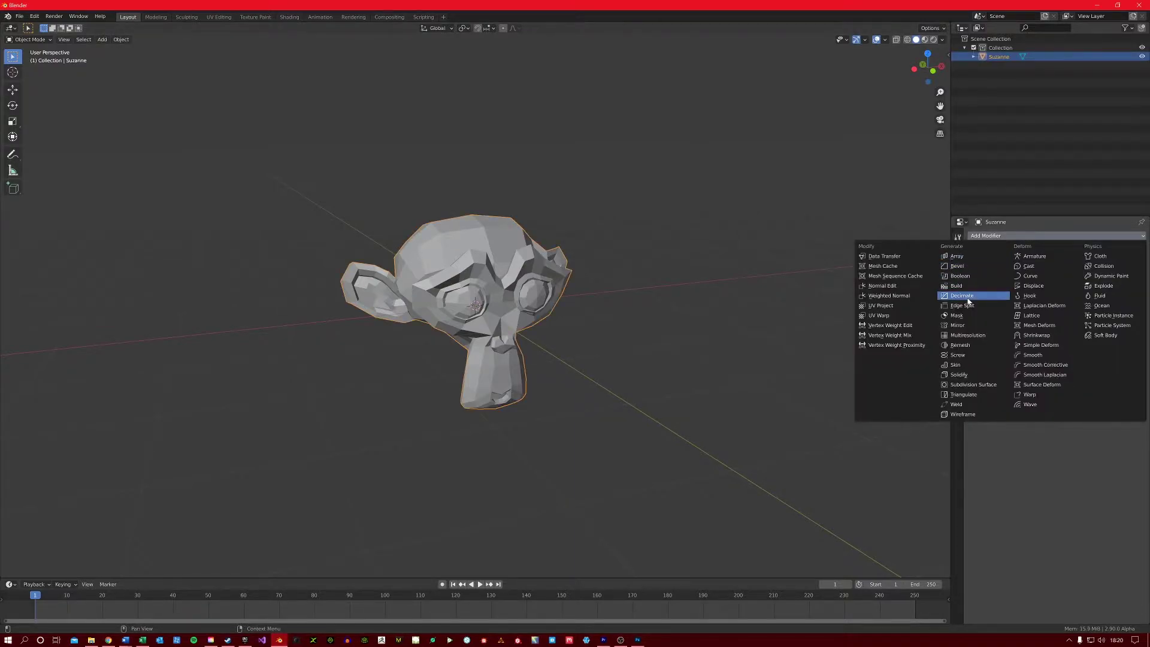
click(962, 296)
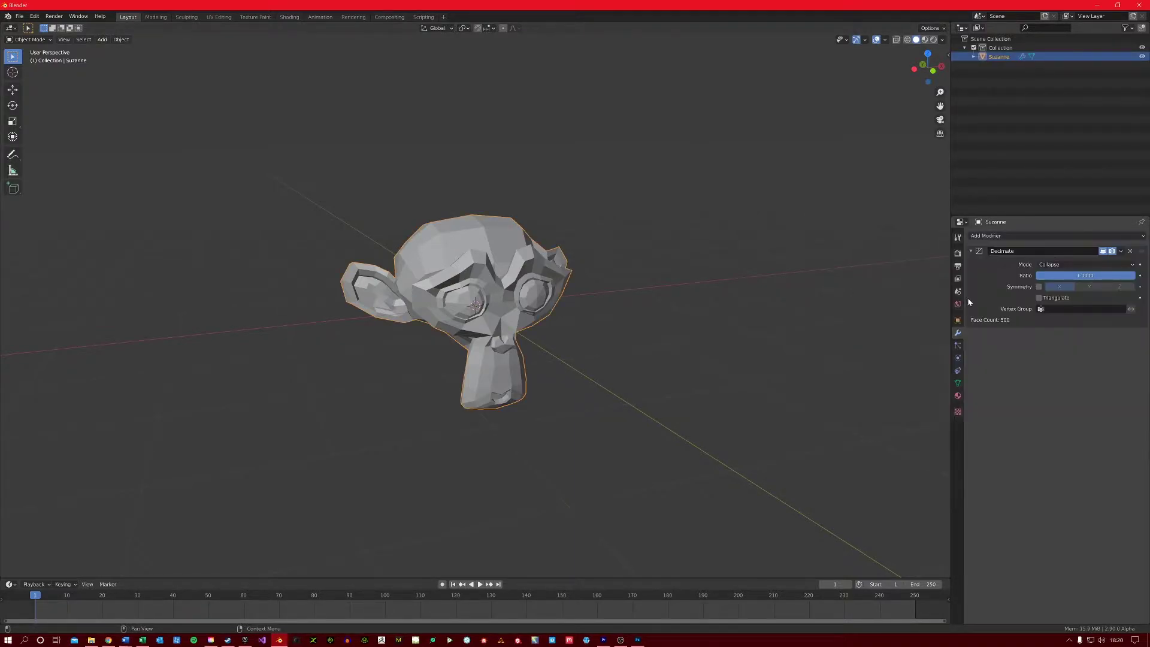
click(1060, 267)
drag(1135, 276, 1066, 275)
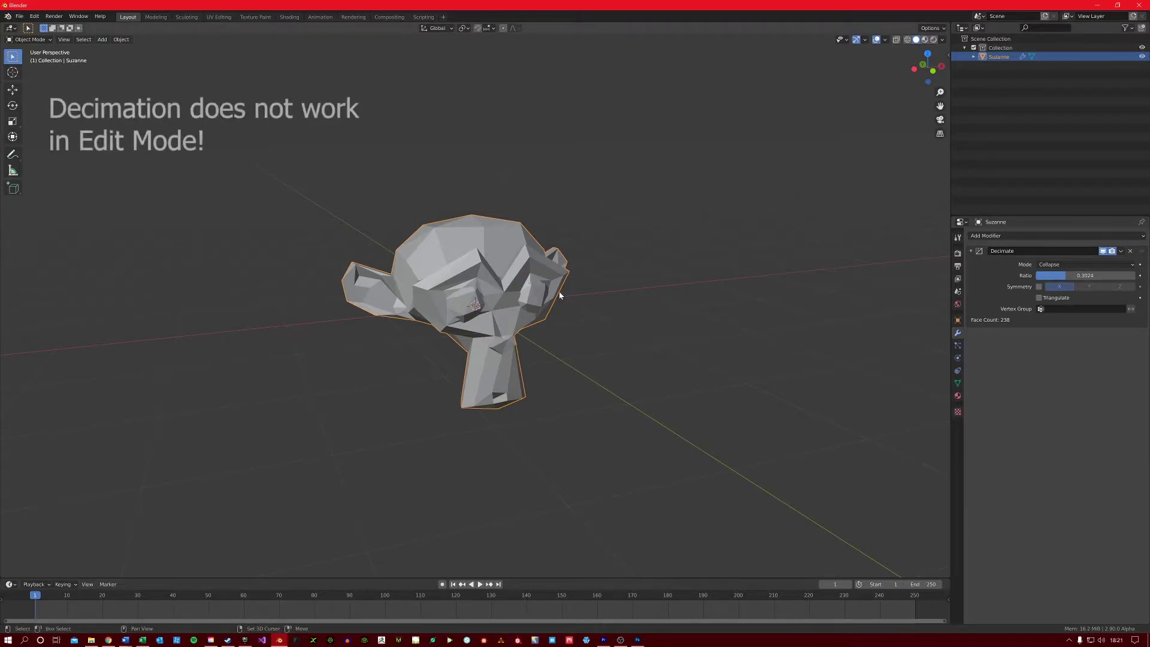
Check that Edit Mode shows no decimation, then raise the Decimate ratio toward 0.55 (383 faces).
middle_drag(558, 293, 548, 315)
scroll(547, 324, up, 3)
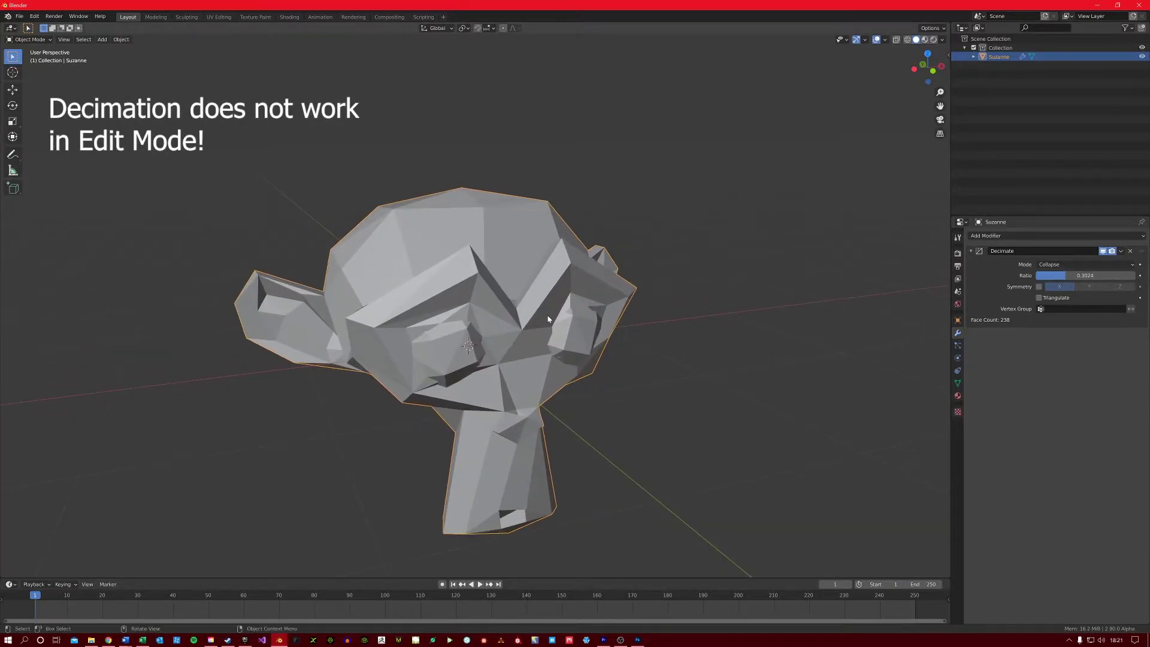
key(Tab)
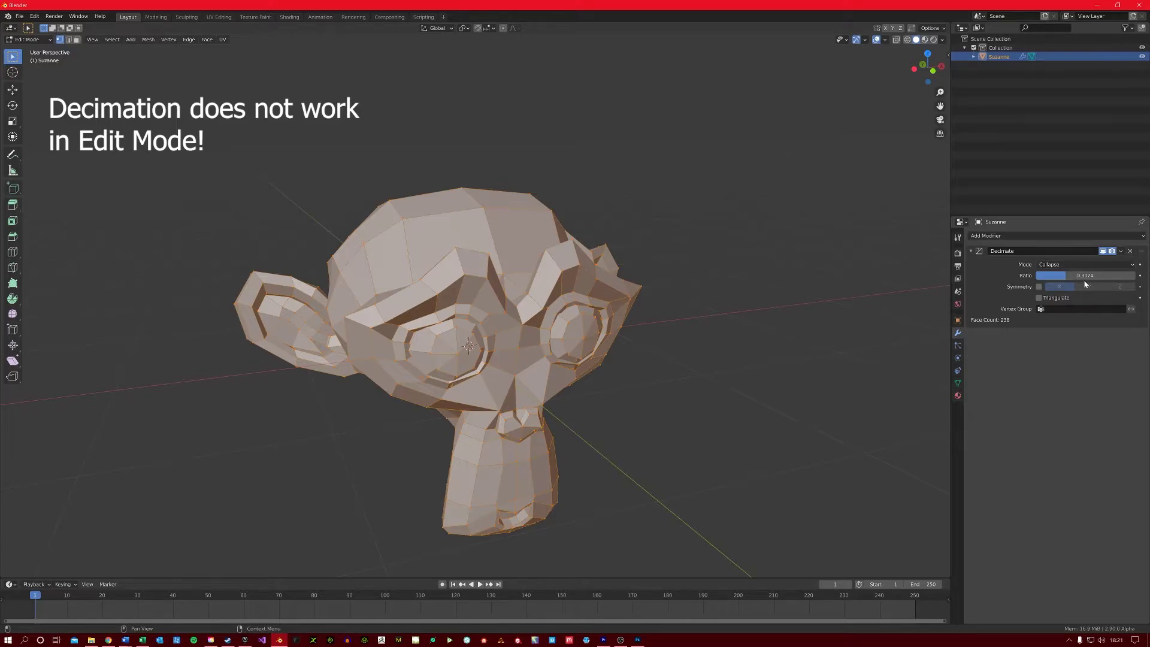
drag(1070, 275, 1041, 280)
key(Tab)
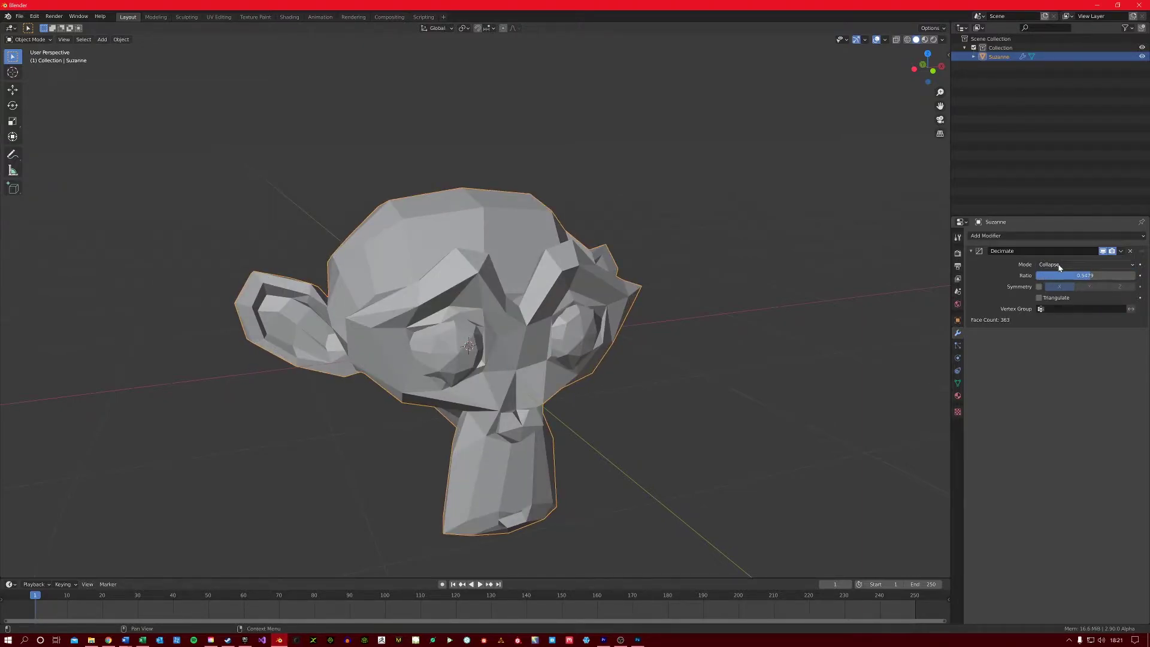
Enable Triangulate on the Decimate modifier and nudge the ratio slightly lower.
click(1047, 298)
drag(1106, 275, 1090, 276)
click(1121, 251)
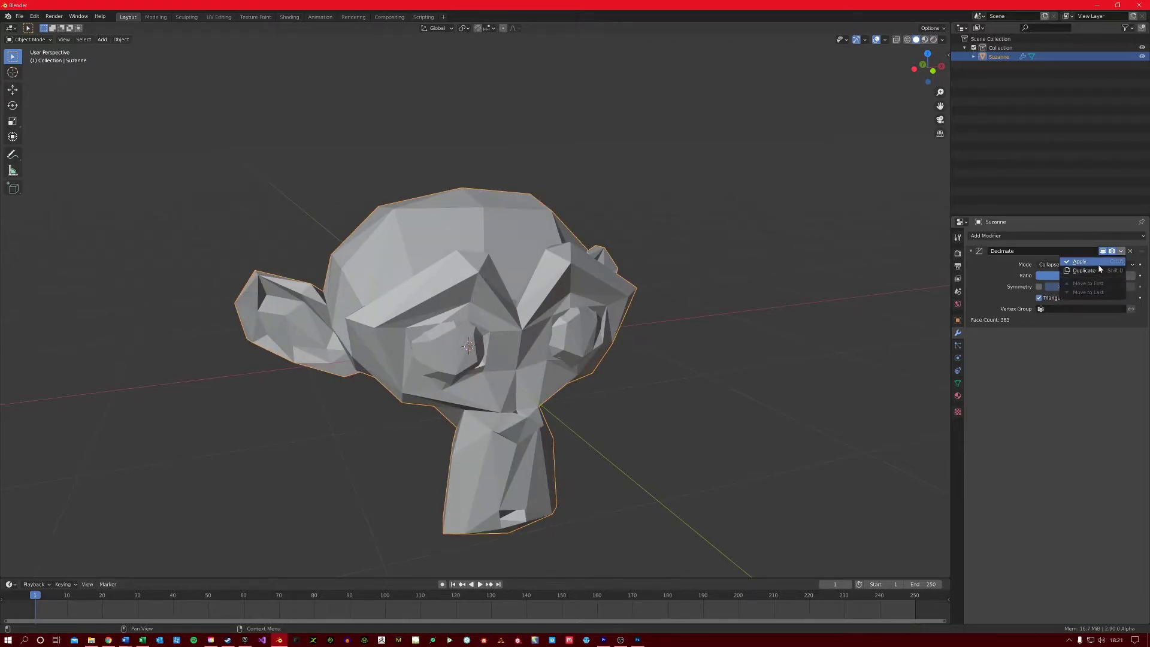
click(1079, 262)
Raise the Decimate ratio to about 0.63, giving Suzanne 612 faces.
key(Tab)
scroll(490, 305, up, 3)
middle_drag(490, 304, 494, 275)
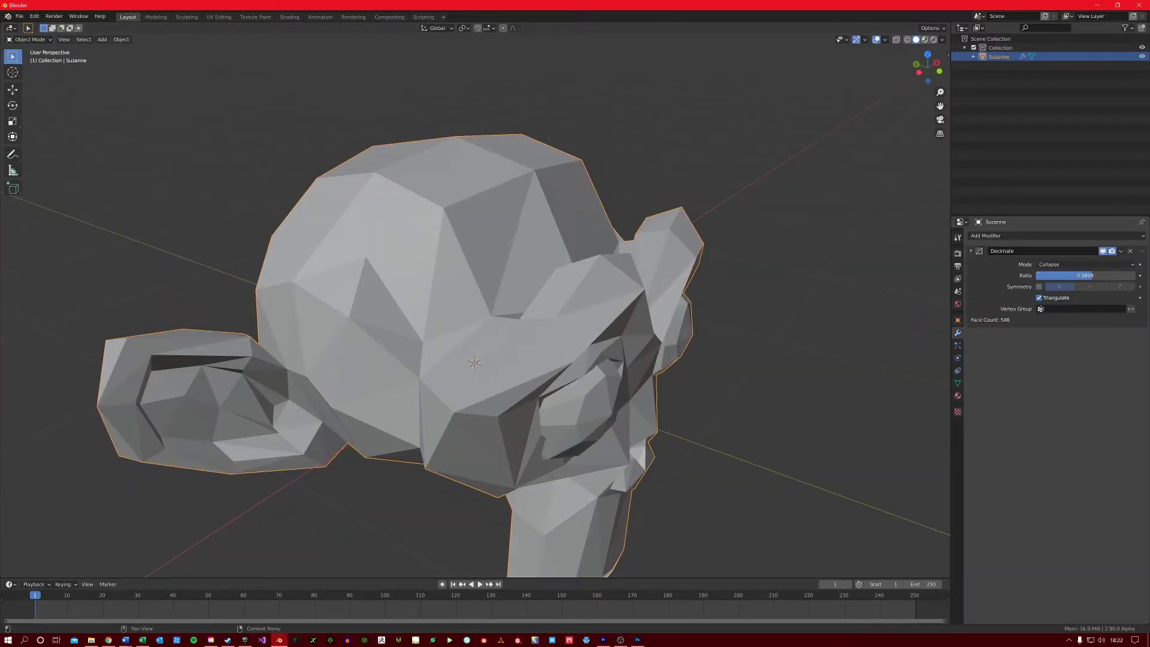
drag(1100, 276, 1109, 276)
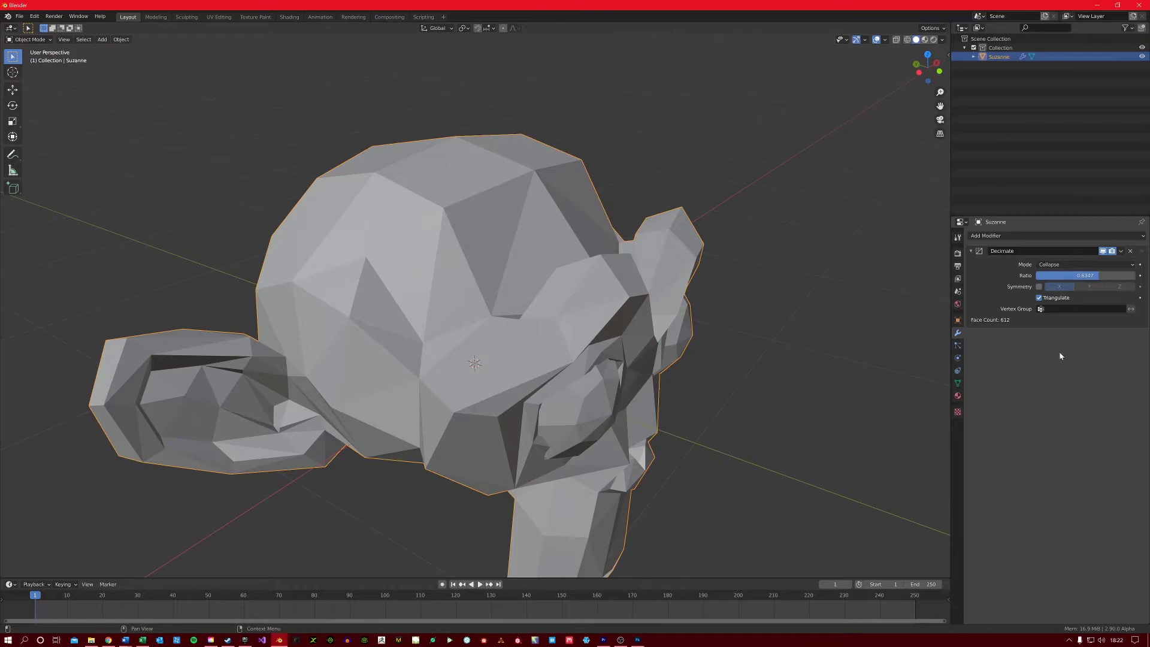
In Edit Mode, deselect everything and circle-select the faces of Suzanne's left ear.
key(Tab)
middle_drag(441, 369, 457, 326)
scroll(456, 326, down, 3)
key(alt+a)
key(c)
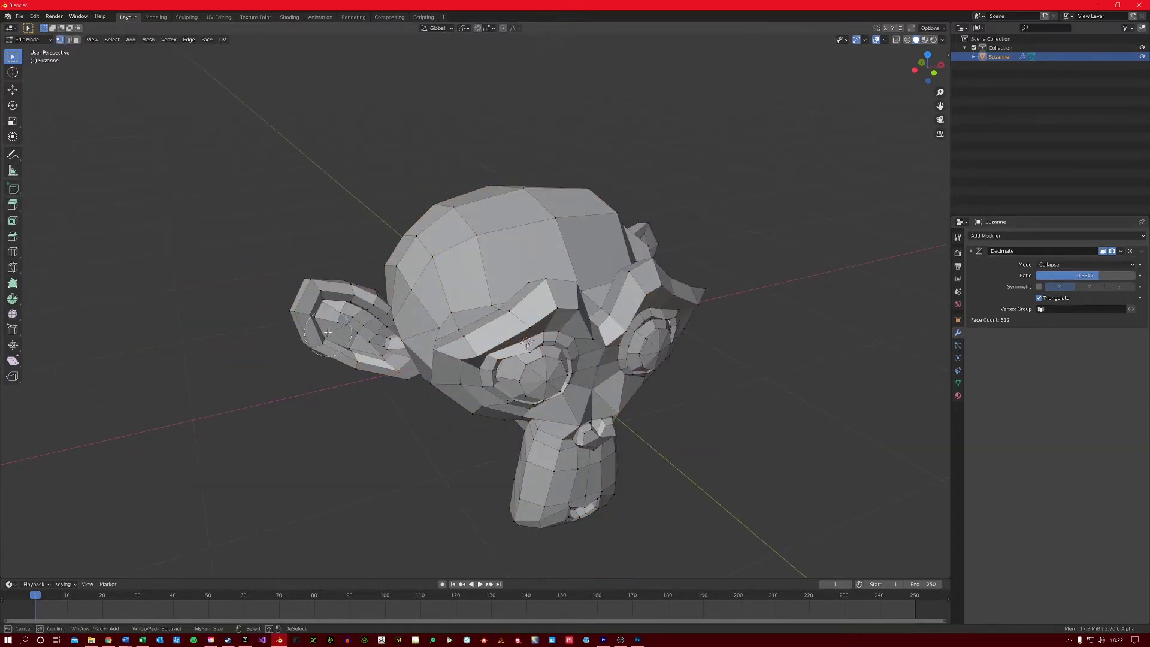
scroll(330, 332, down, 8)
click(341, 339)
right_click(340, 339)
Create a new vertex group named Group and assign the selected ear faces to it.
click(958, 382)
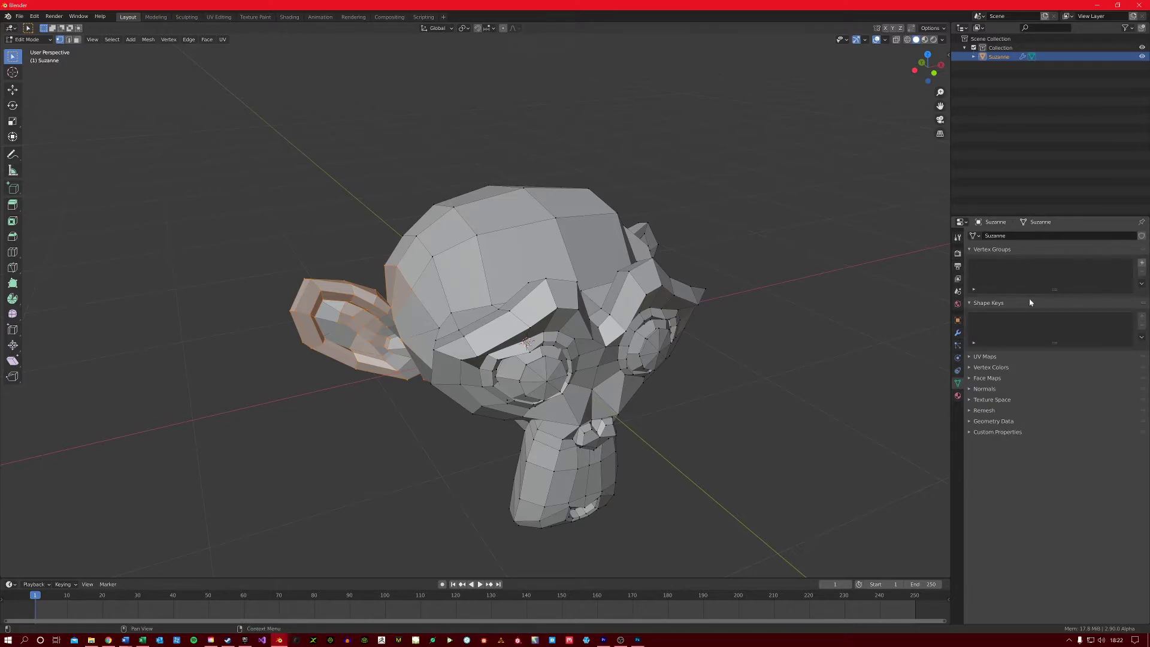
click(1142, 262)
click(999, 318)
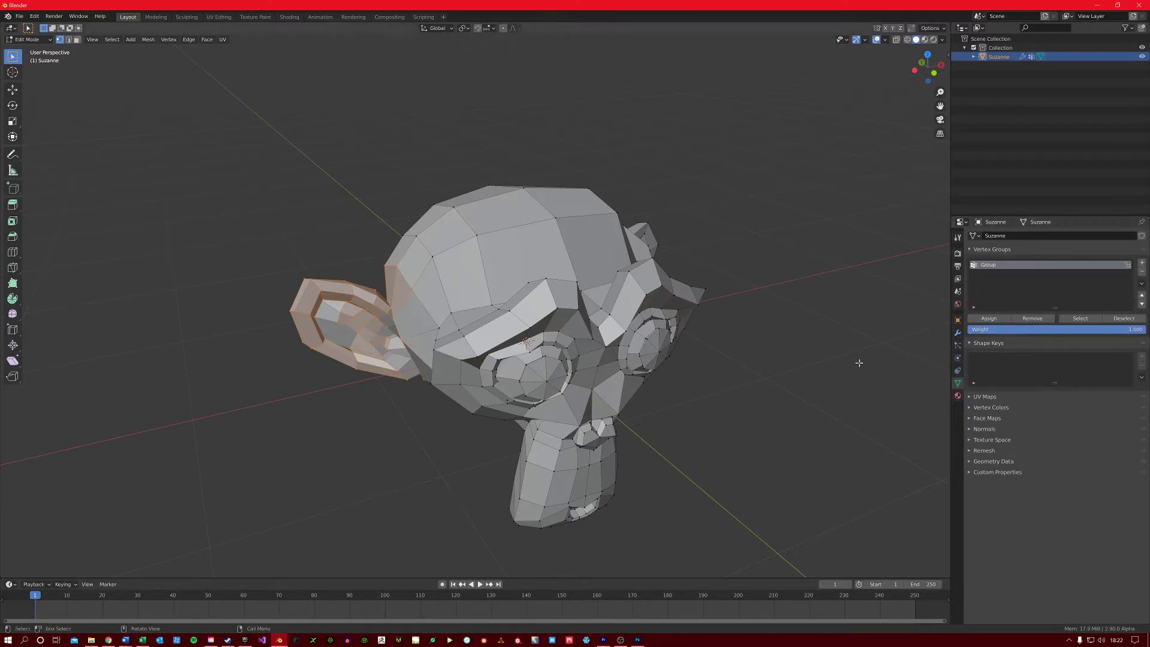
Back in Object Mode, set the Decimate modifier's Vertex Group to Group.
key(Tab)
click(958, 333)
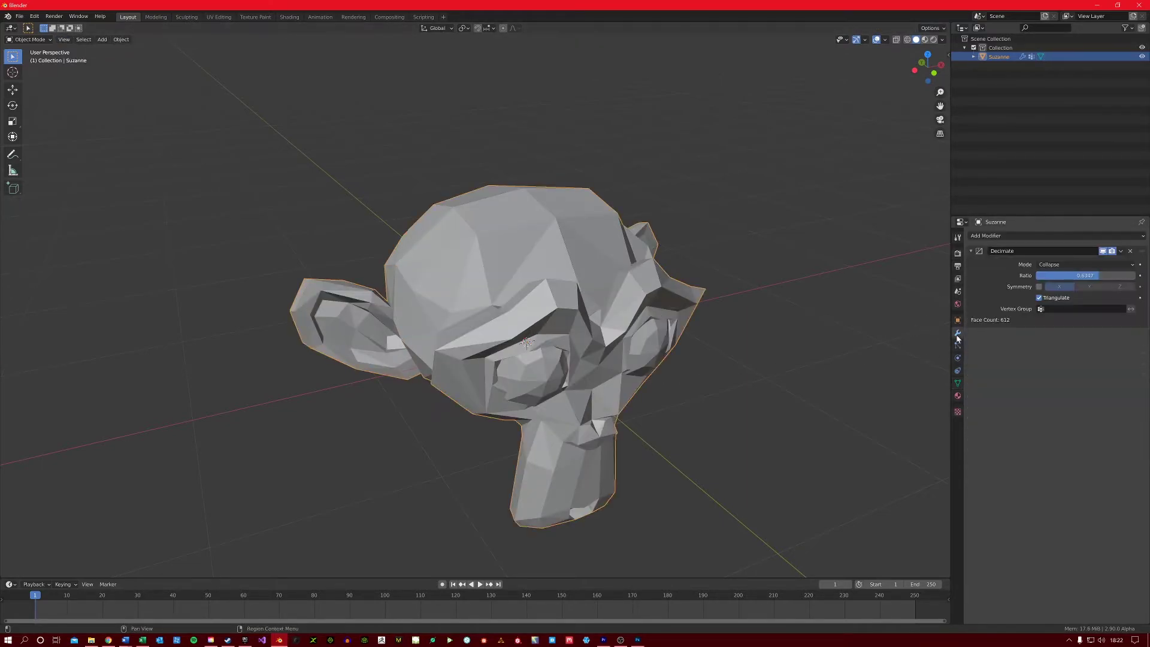
click(1071, 309)
click(1059, 321)
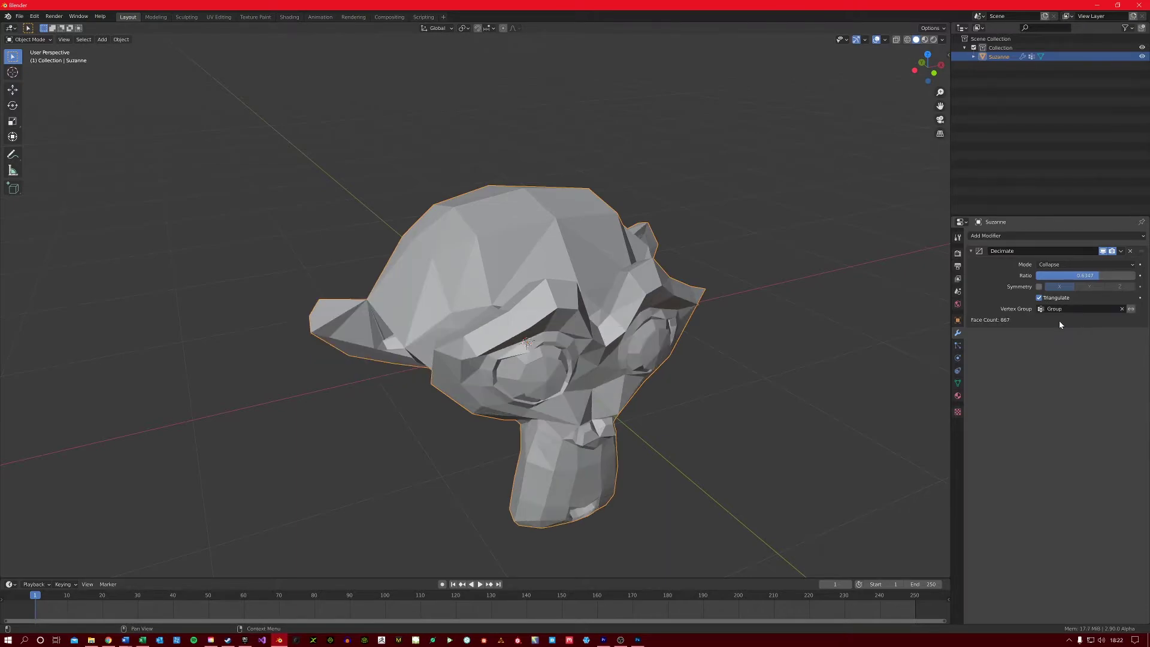
Try different Decimate ratios, then return Ratio to 1.0 so all 500 faces show.
middle_drag(380, 378, 423, 372)
drag(1091, 279, 1135, 275)
click(1073, 264)
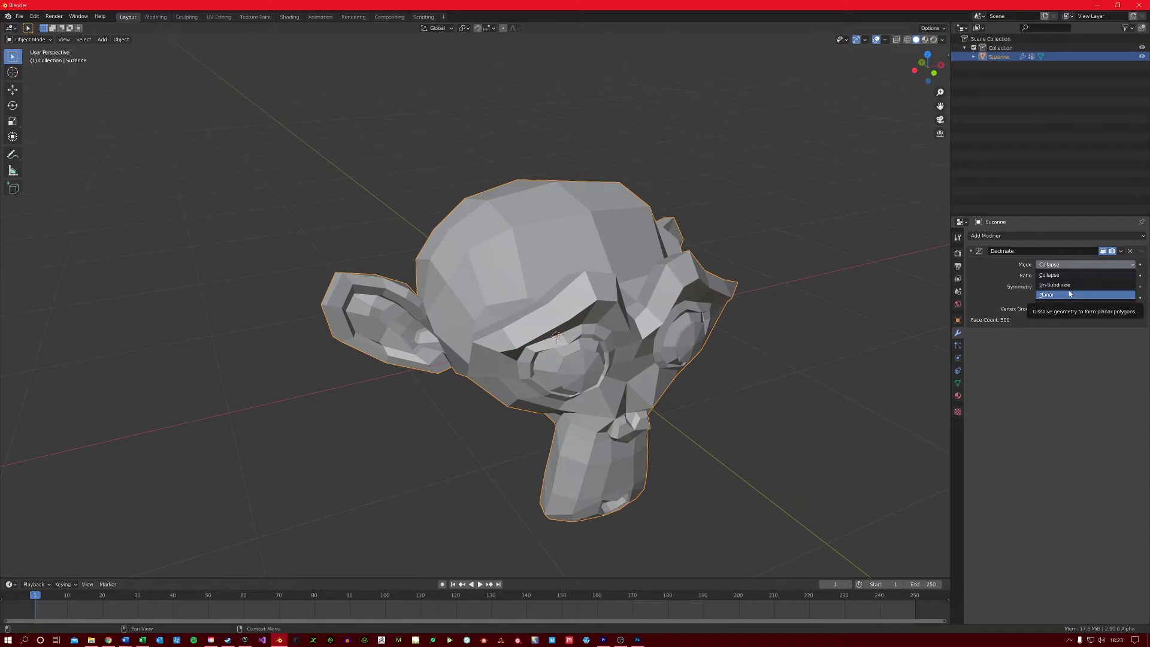
Switch Decimate to Un-Subdivide mode and settle on 1 iteration, giving 353 faces.
click(1069, 284)
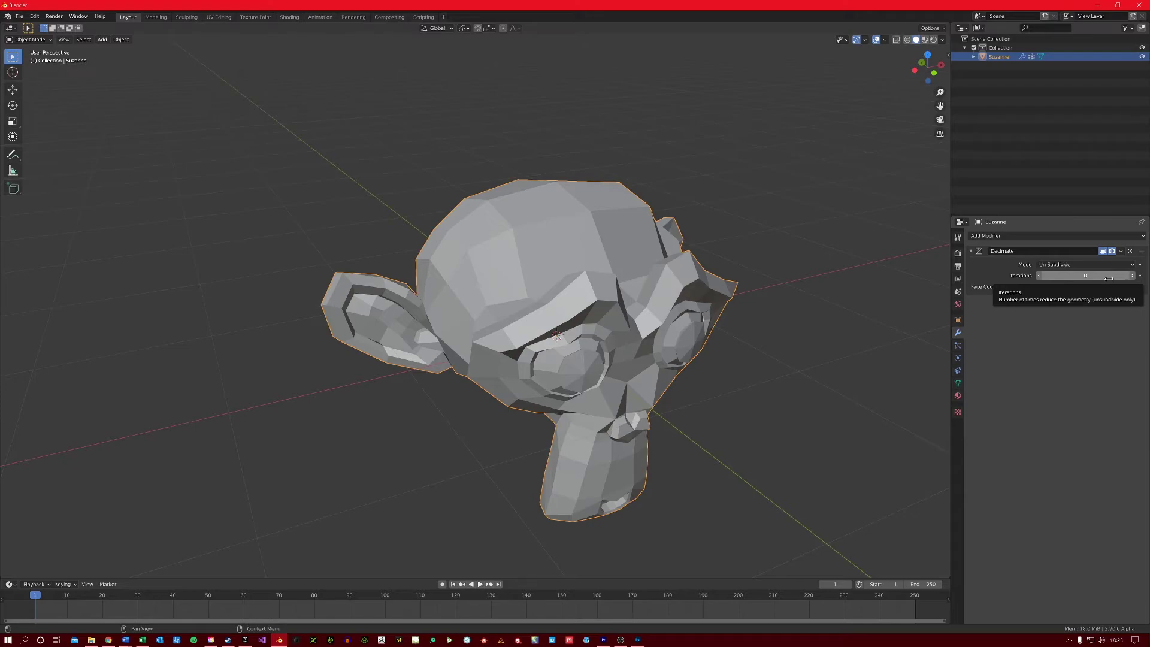
drag(1100, 279, 1136, 278)
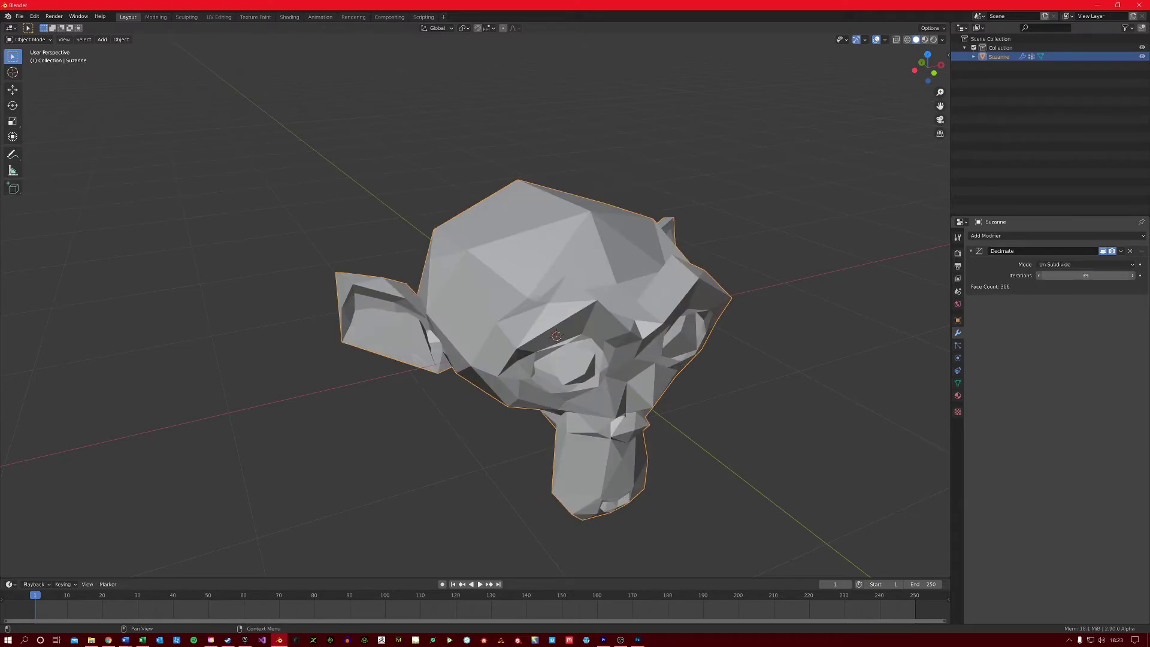
drag(1086, 276, 1035, 276)
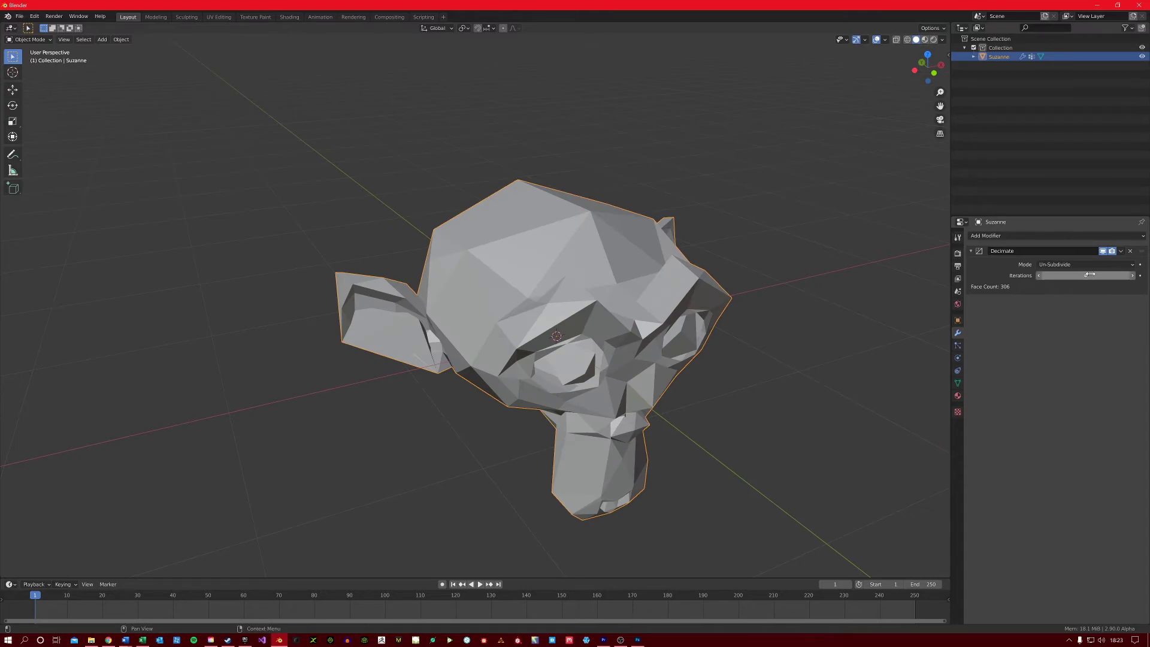
click(1040, 276)
click(1040, 276)
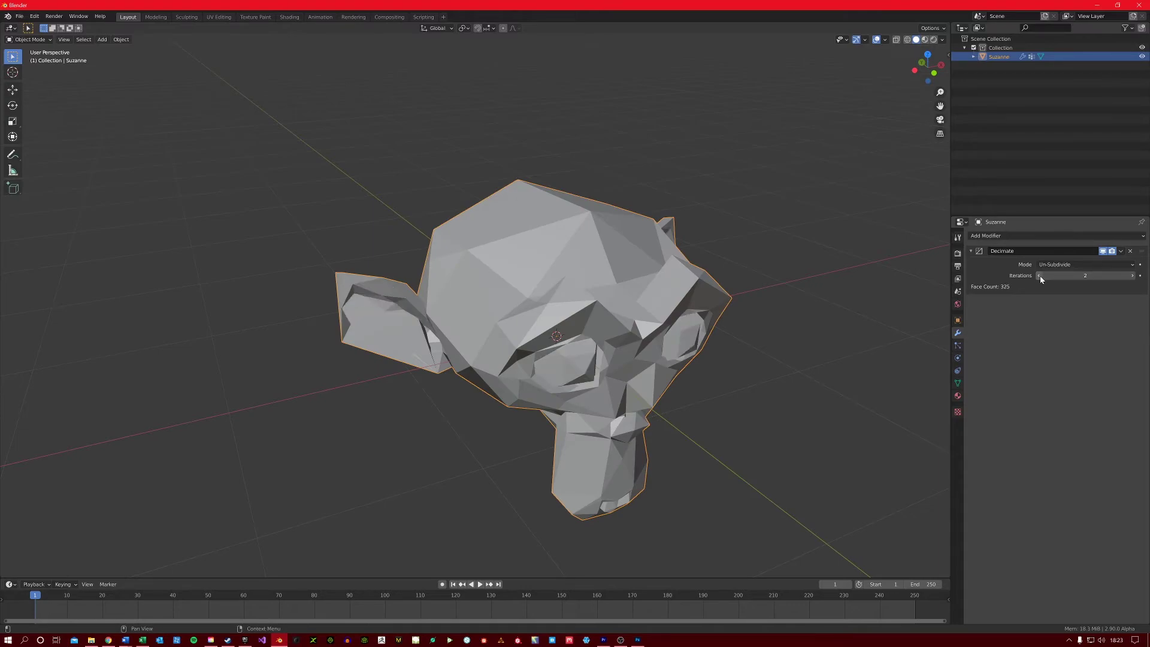
click(1040, 276)
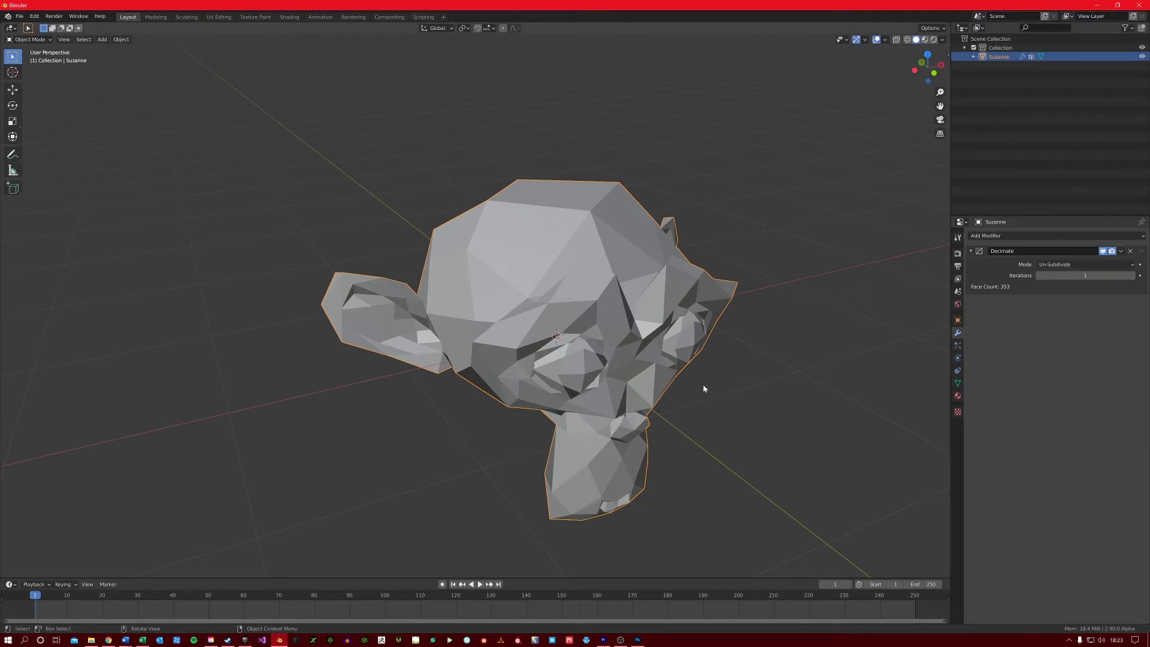
Switch Decimate to Planar mode with a 25° angle limit, reducing Suzanne to 236 faces.
click(1065, 264)
click(1055, 275)
click(1064, 264)
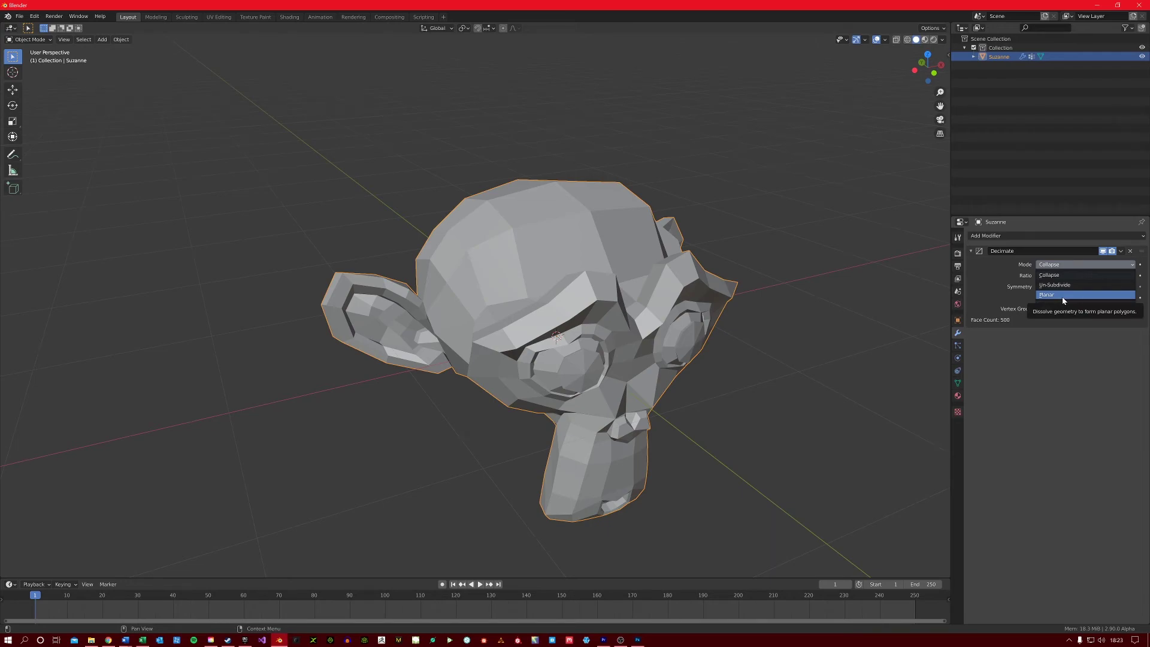
click(1063, 294)
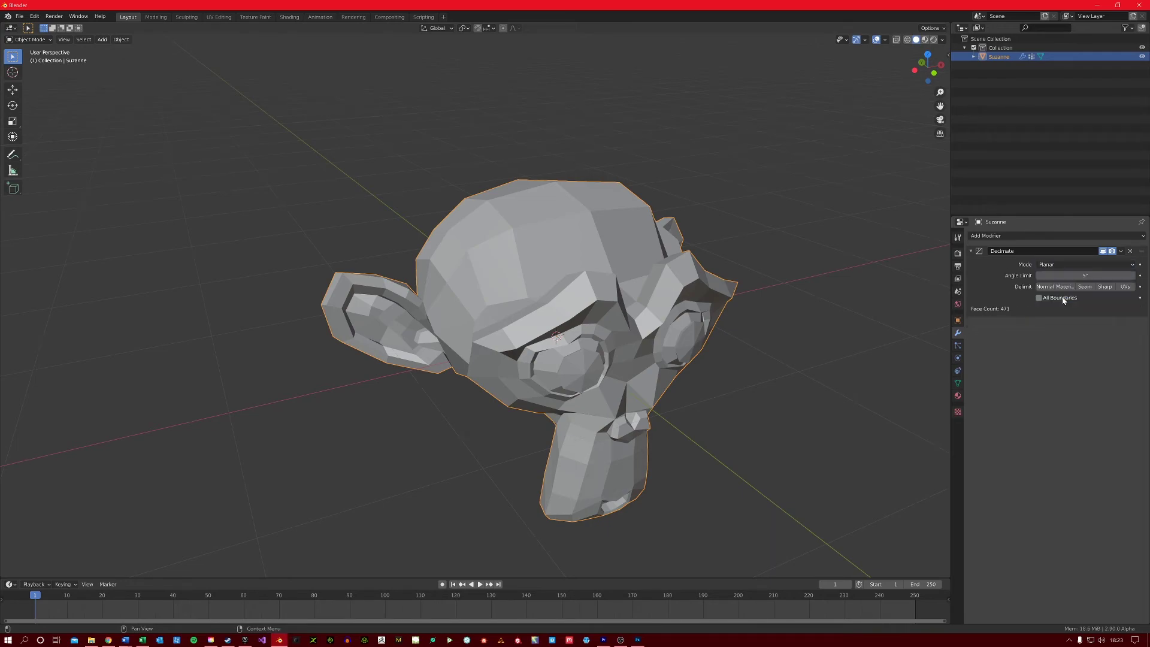
click(1102, 276)
text(25)
key(Return)
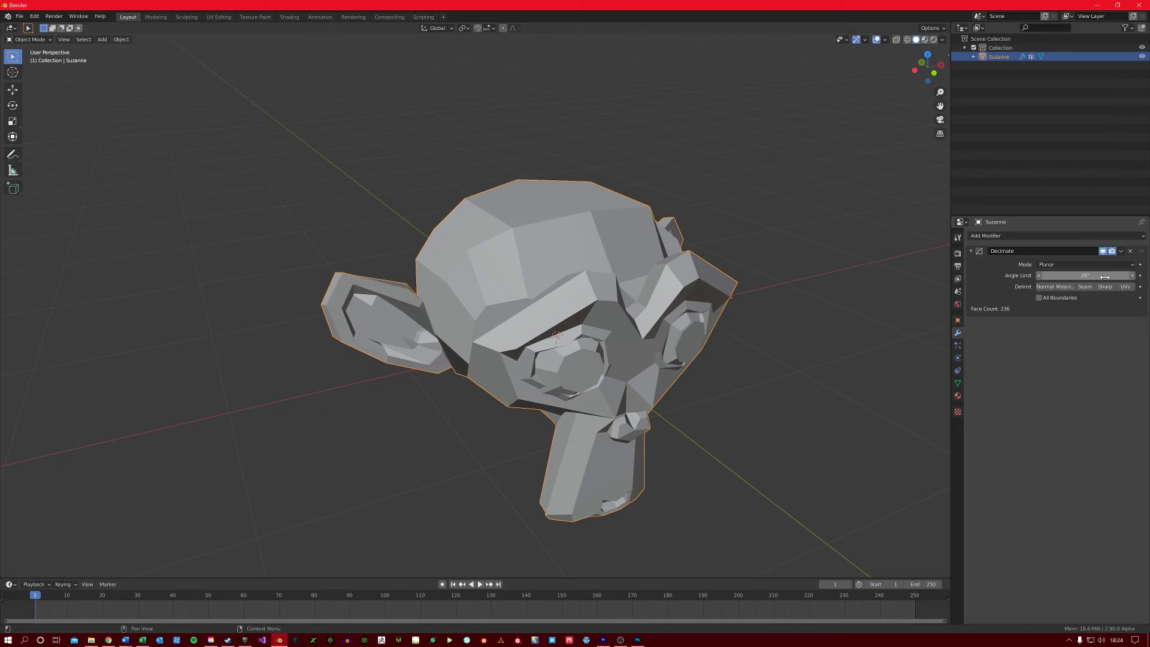
middle_drag(689, 318, 635, 311)
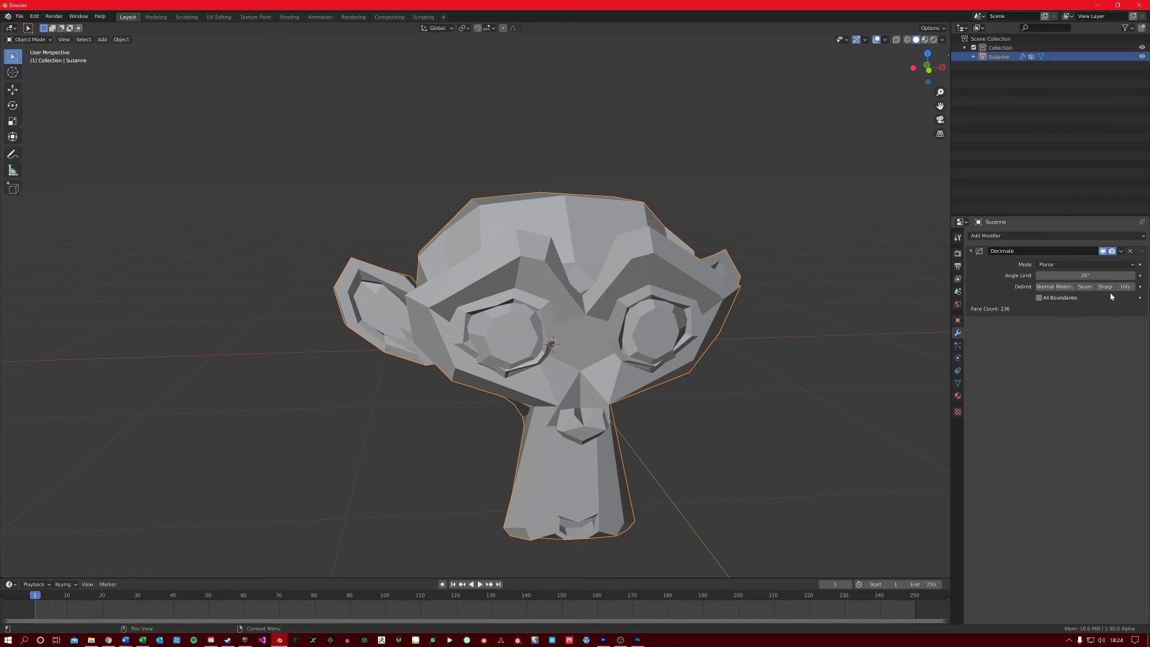
Enable Normal as a Delimit option for Planar decimation, keeping Suzanne at 236 faces.
click(1046, 286)
middle_drag(281, 365, 370, 376)
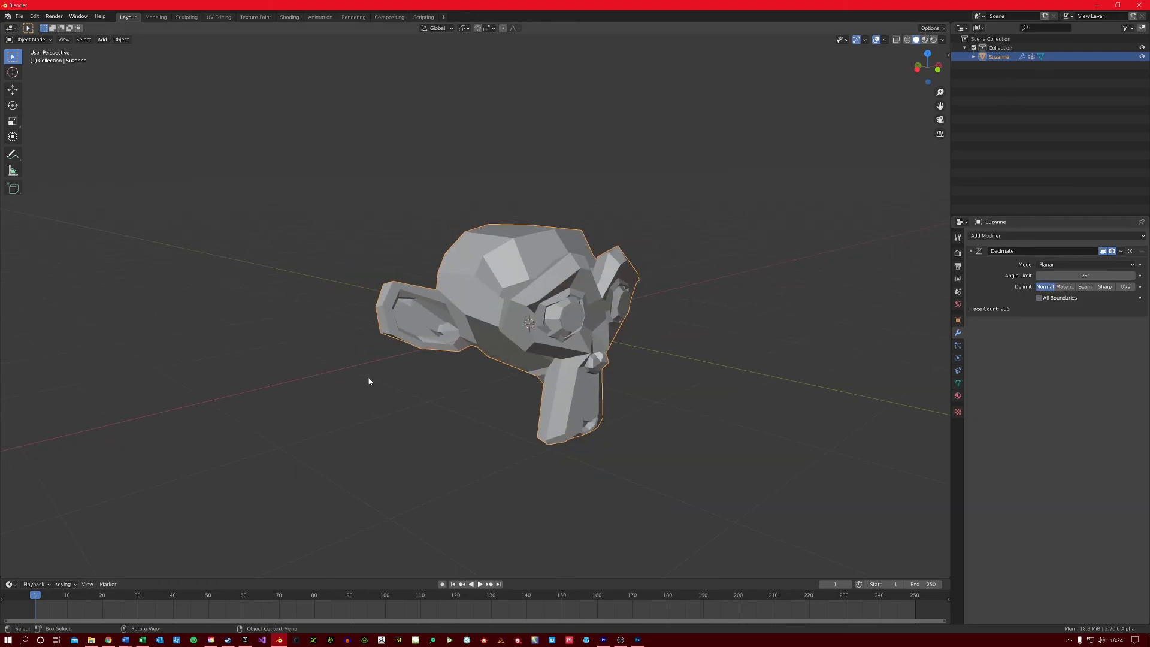